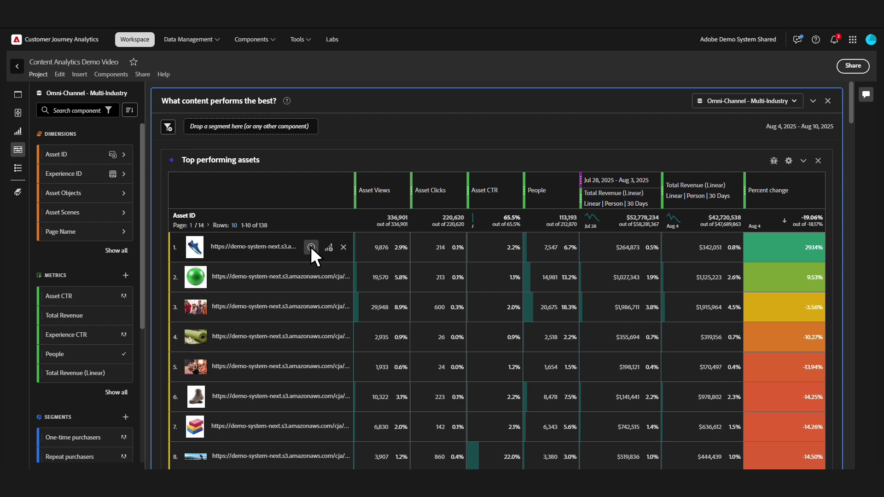
Show the blue running shoe asset's preview with impressions and attribute tags
{"action": "left_click", "coordinate": [311, 247]}
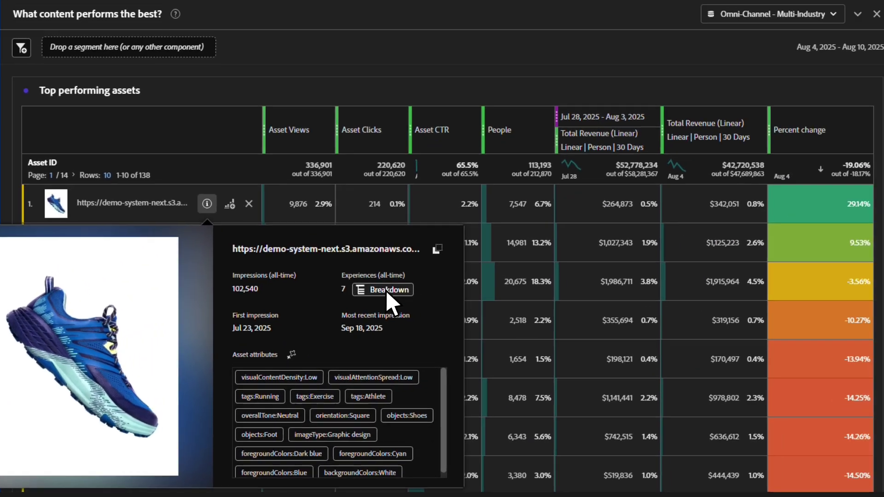
Break the shoe asset down by Experience Id and preview the first of its 7 experiences
{"action": "left_click", "coordinate": [379, 295]}
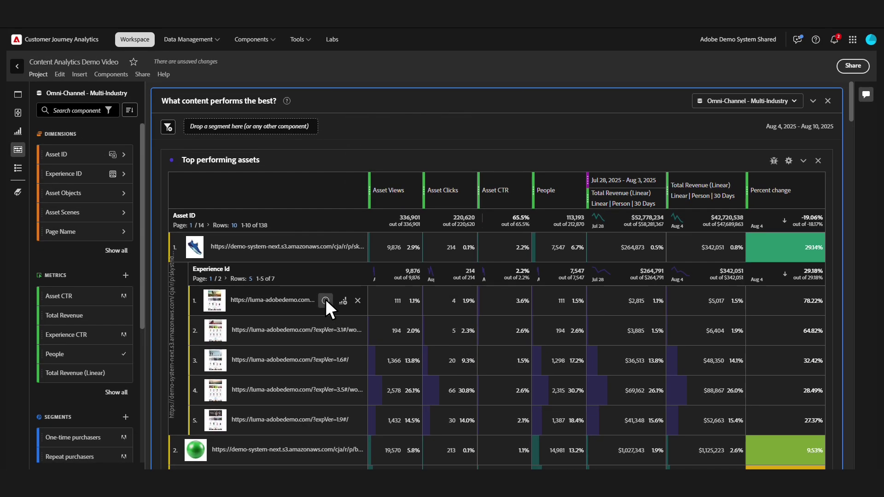
{"action": "left_click", "coordinate": [326, 300]}
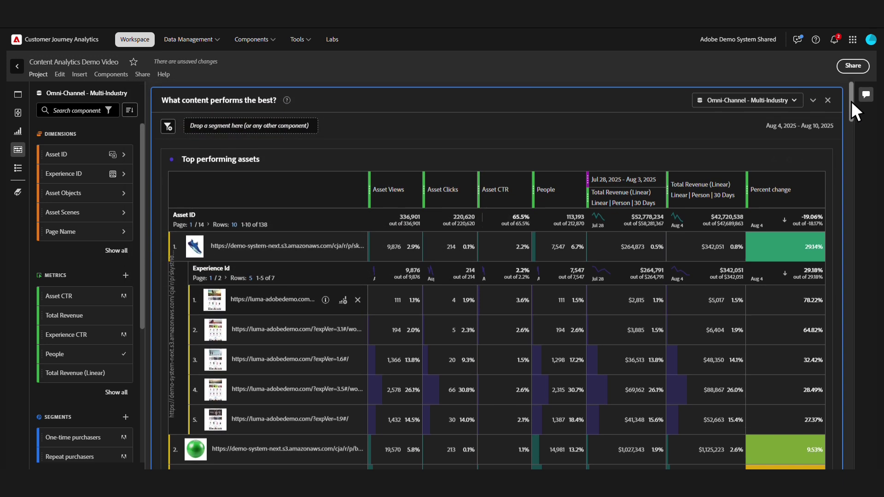
Break the top row of Top performing experiences down by Asset ID
{"action": "left_click_drag", "start_coordinate": [852, 102], "coordinate": [852, 161]}
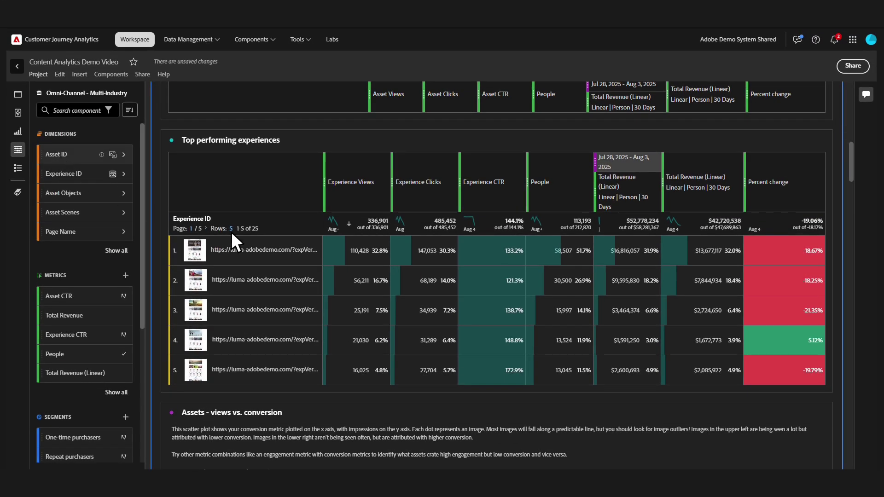
{"action": "left_click_drag", "start_coordinate": [231, 233], "coordinate": [254, 255]}
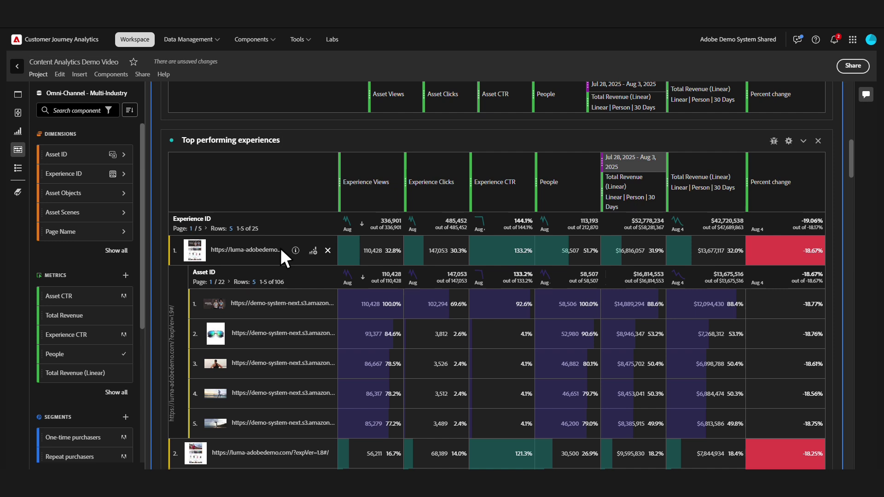
Scroll down to the Assets - views vs. conversion scatter plot
{"action": "left_click_drag", "start_coordinate": [851, 156], "coordinate": [851, 202]}
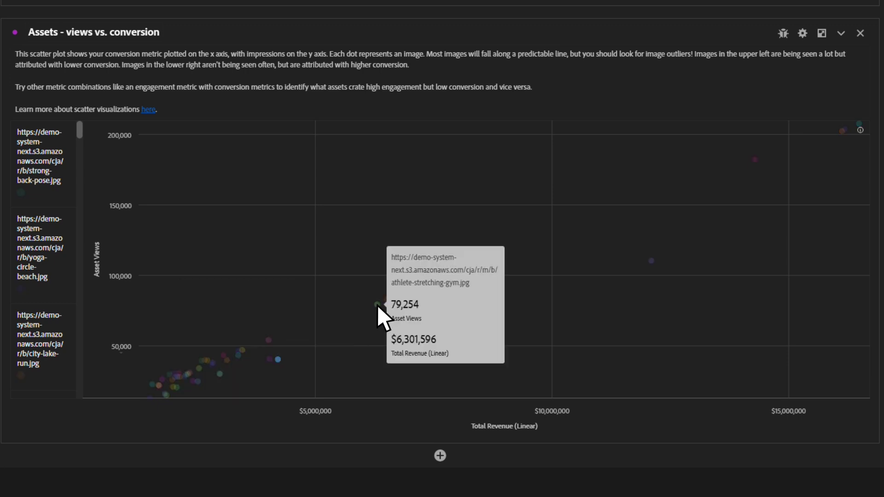
{"action": "mouse_move", "coordinate": [471, 368]}
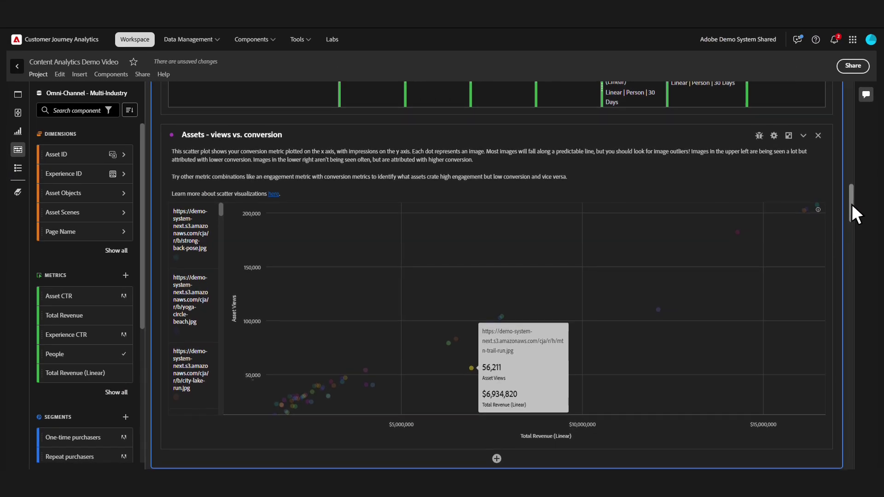
Scroll to the top converting asset attributes table and the foregroundColors:Green revenue trend
{"action": "left_click_drag", "start_coordinate": [852, 203], "coordinate": [852, 245]}
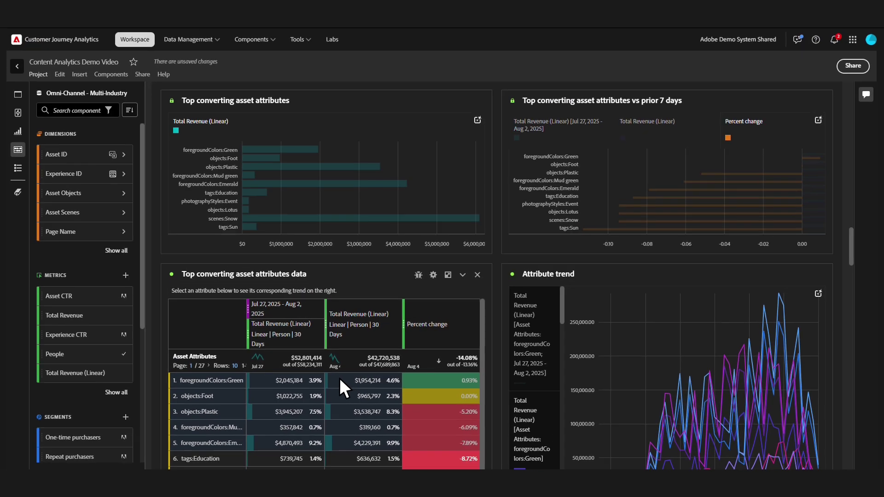
{"action": "scroll", "coordinate": [339, 378], "scroll_direction": "down", "scroll_amount": 3}
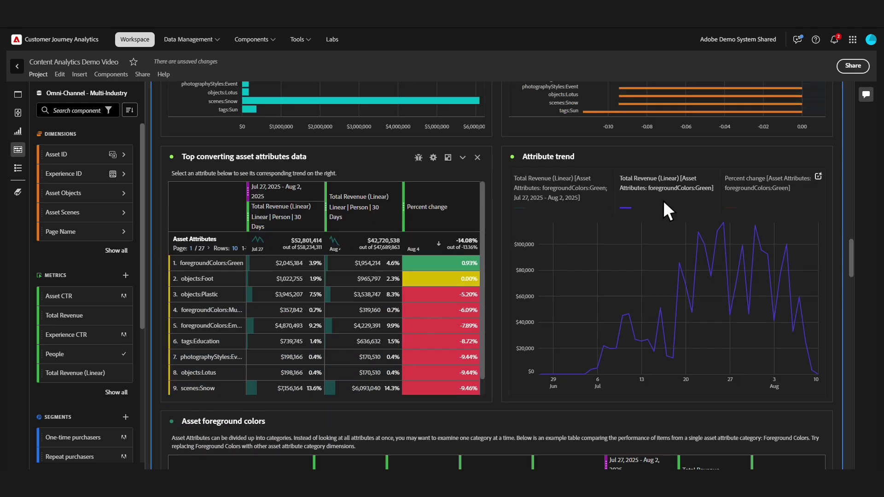
Scroll past the foreground colors and people tables to the experience attributes panel
{"action": "left_click_drag", "start_coordinate": [851, 257], "coordinate": [851, 293]}
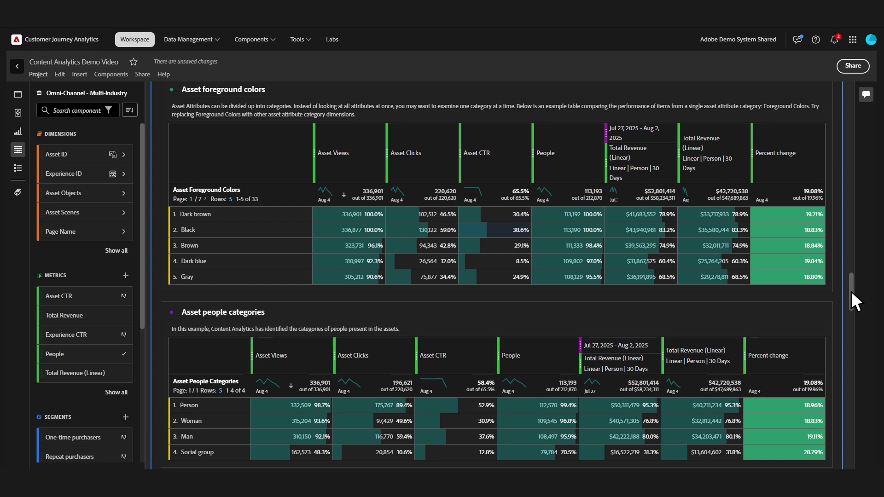
{"action": "left_click_drag", "start_coordinate": [852, 293], "coordinate": [851, 349]}
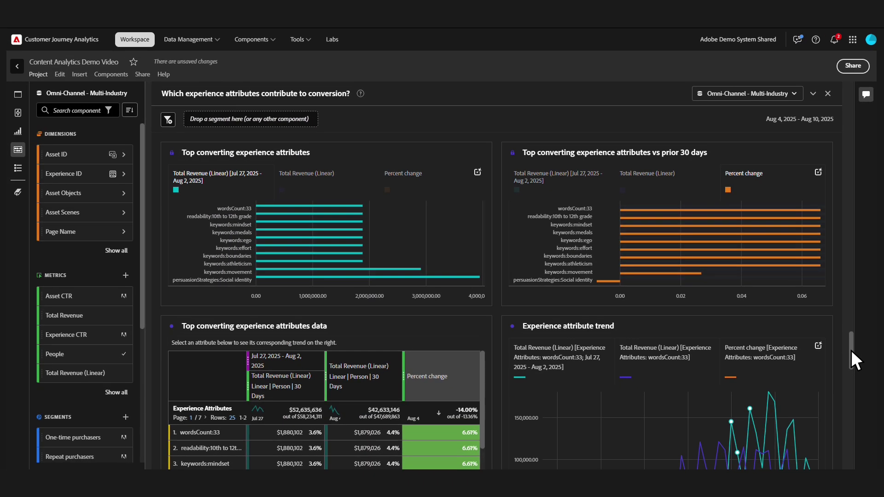
Scroll past Experience keywords and narratives to the content-for-different-audiences panel
{"action": "left_click_drag", "start_coordinate": [851, 351], "coordinate": [851, 368]}
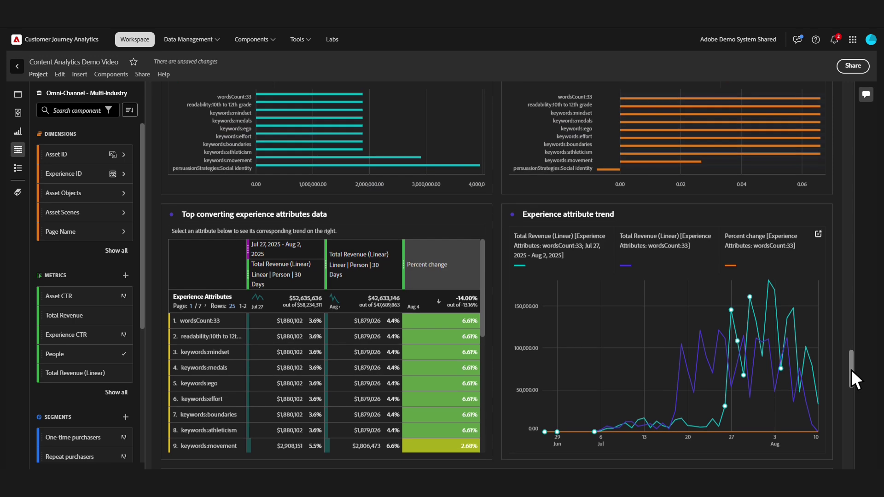
{"action": "left_click_drag", "start_coordinate": [853, 371], "coordinate": [852, 400]}
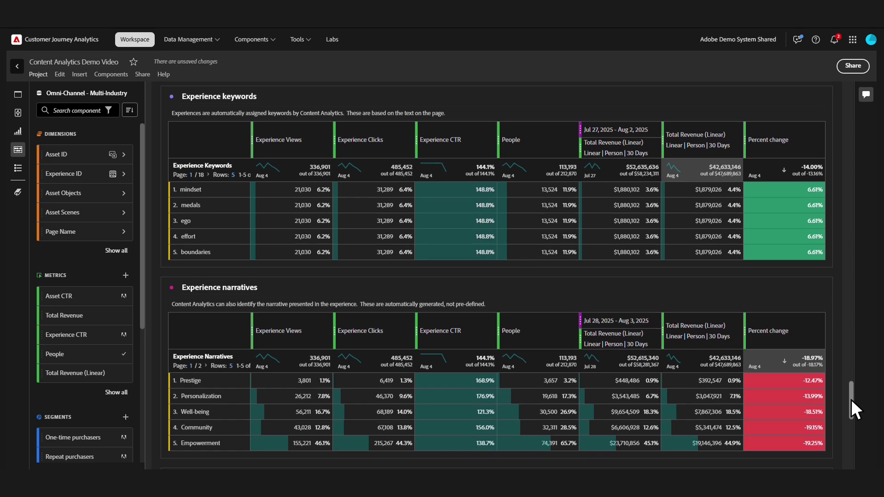
{"action": "left_click_drag", "start_coordinate": [851, 398], "coordinate": [851, 454]}
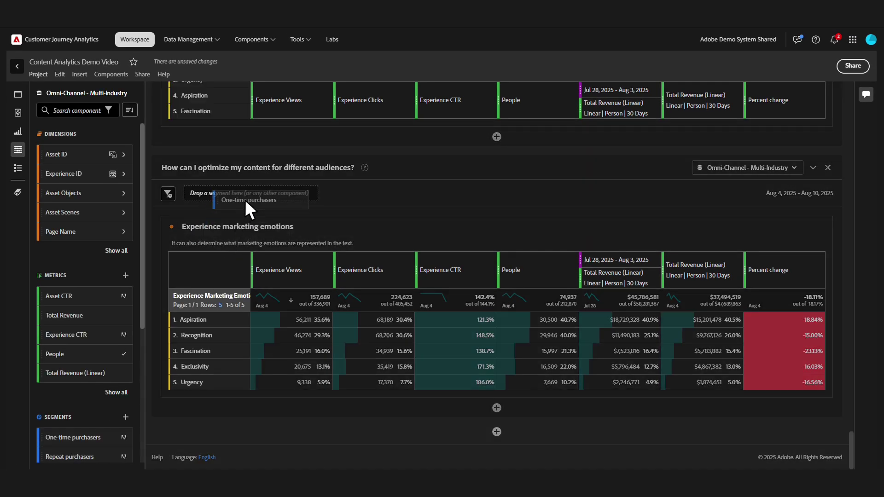
Apply the One-time purchasers segment to the audiences panel's marketing emotions data
{"action": "left_click_drag", "start_coordinate": [225, 234], "coordinate": [245, 198]}
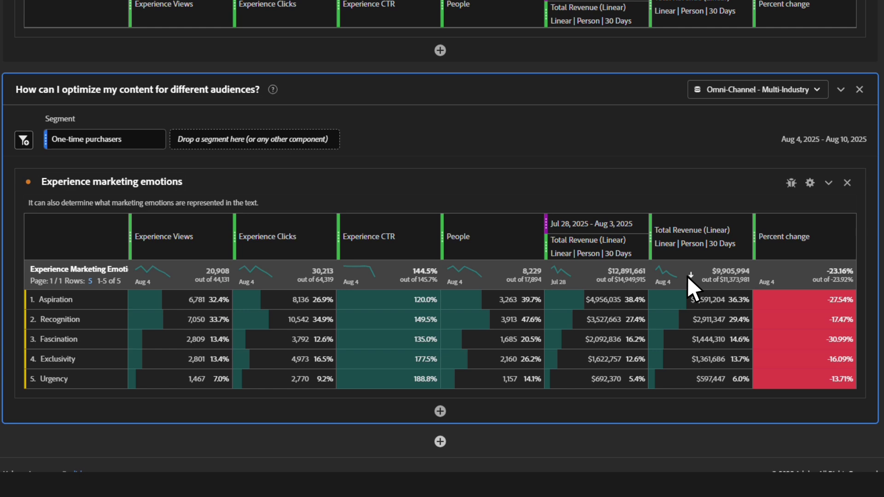
Add a freeform table with two Asset CTR columns and Asset Objects as rows
{"action": "left_click", "coordinate": [440, 442]}
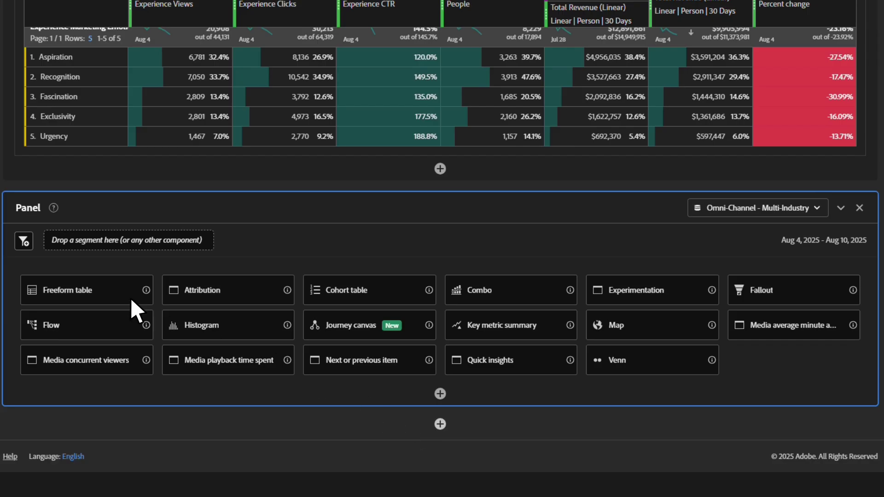
{"action": "left_click", "coordinate": [96, 290]}
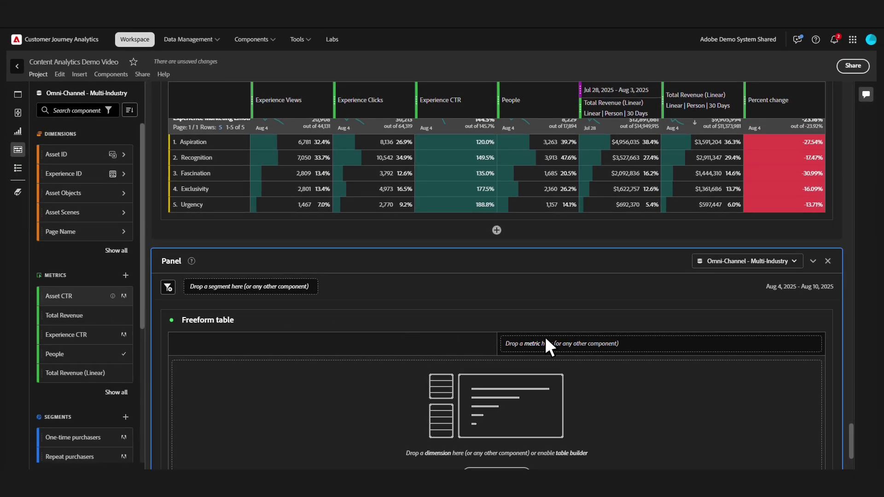
{"action": "left_click_drag", "start_coordinate": [546, 339], "coordinate": [559, 343]}
{"action": "left_click_drag", "start_coordinate": [70, 295], "coordinate": [507, 345]}
{"action": "left_click_drag", "start_coordinate": [72, 193], "coordinate": [232, 368]}
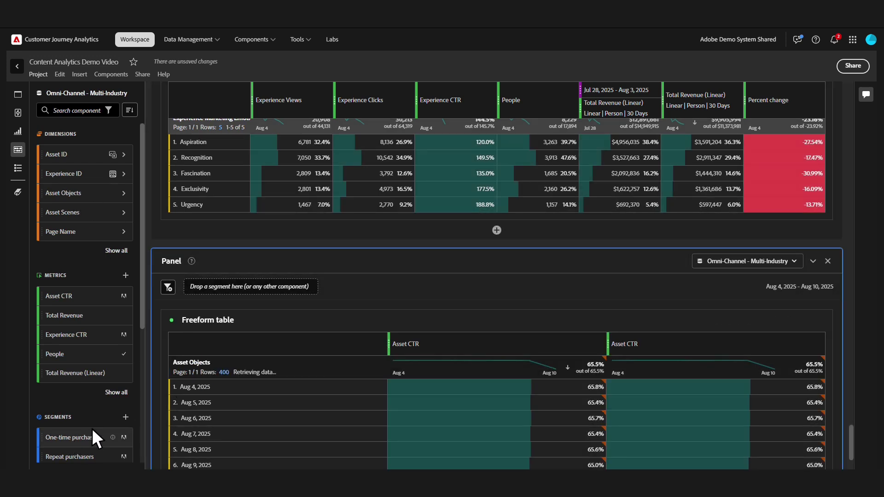
Apply One-time purchasers and Repeat purchasers segments to the two Asset CTR columns
{"action": "mouse_move", "coordinate": [93, 428]}
{"action": "left_mouse_down"}
{"action": "mouse_move", "coordinate": [394, 311]}
{"action": "mouse_move", "coordinate": [419, 336]}
{"action": "mouse_move", "coordinate": [409, 354]}
{"action": "left_mouse_up"}
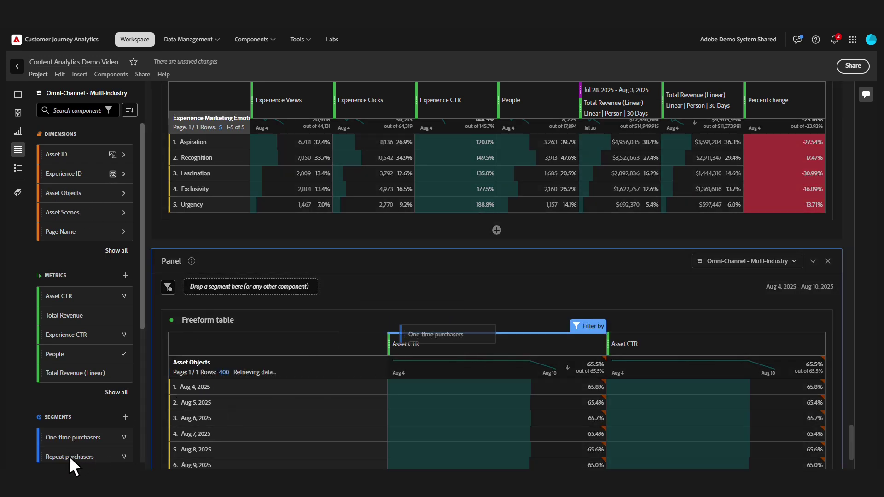
{"action": "left_click_drag", "start_coordinate": [70, 456], "coordinate": [648, 329]}
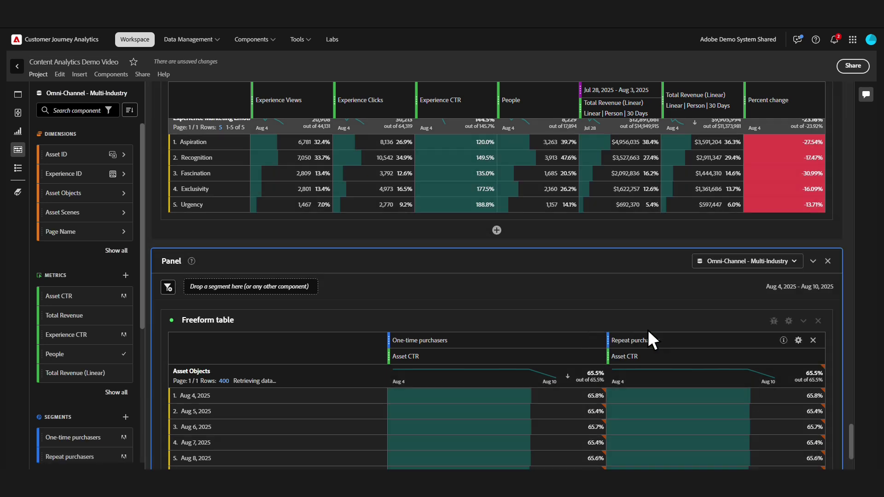
{"action": "left_click_drag", "start_coordinate": [851, 440], "coordinate": [851, 449]}
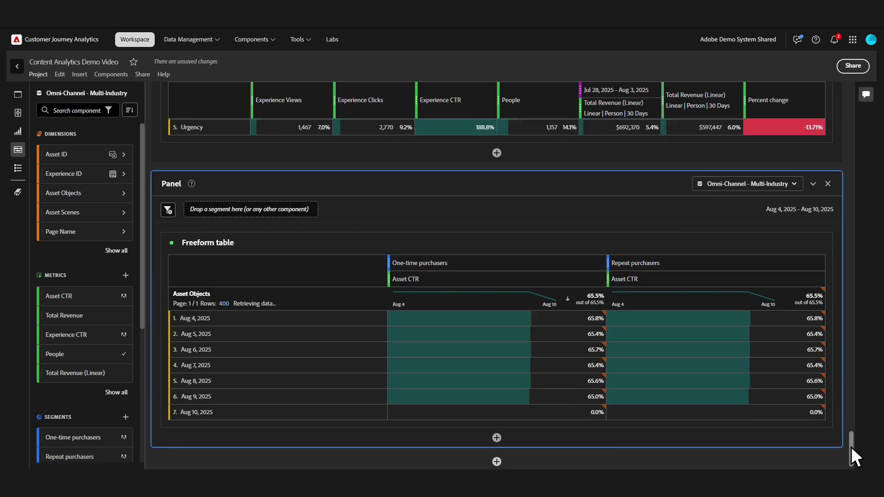